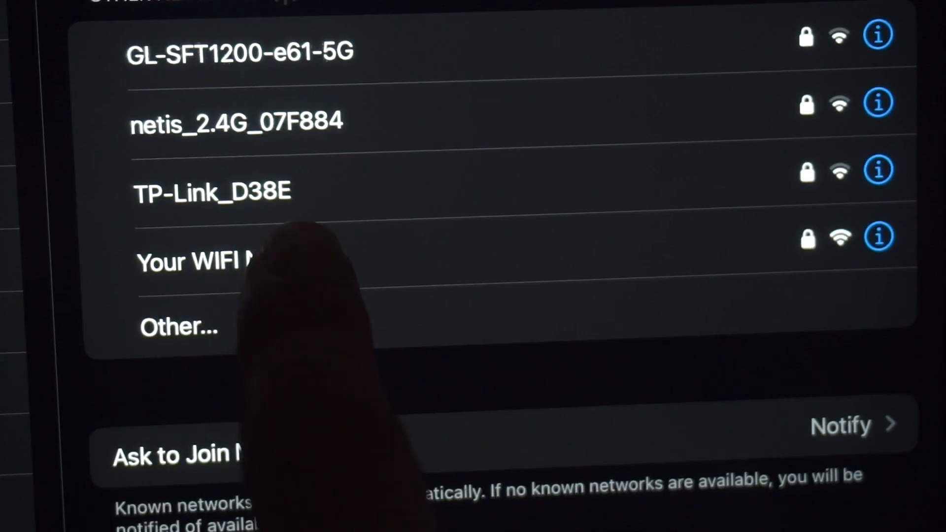
# Join the 'Your WIFI Name' network on the iPad with its Wi-Fi password
pyautogui.click(237, 261)
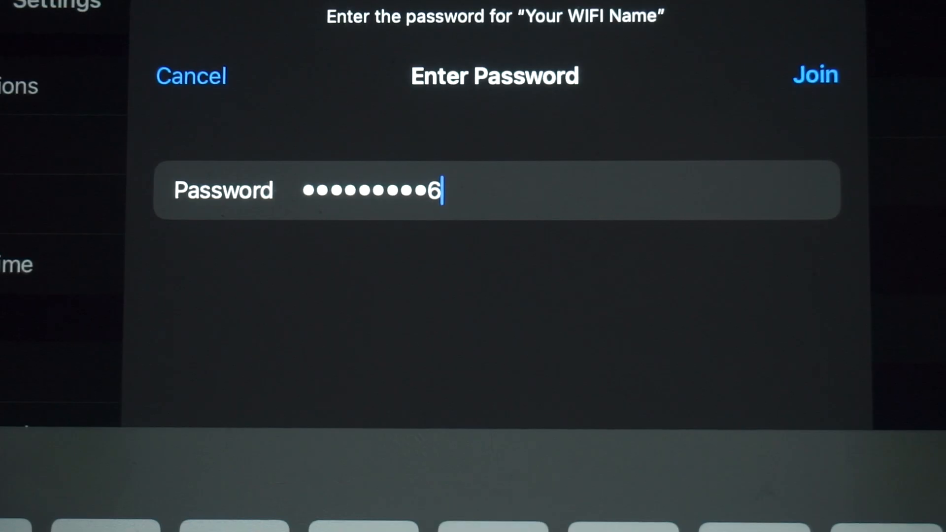
pyautogui.press('Return')
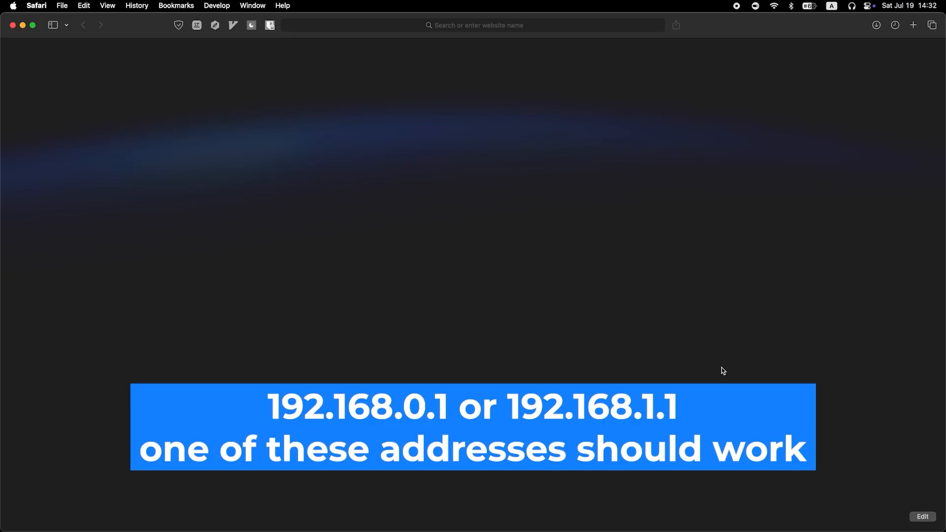
# Load the Tenda router login page at 192.168.0.1 in Safari
pyautogui.click(462, 24)
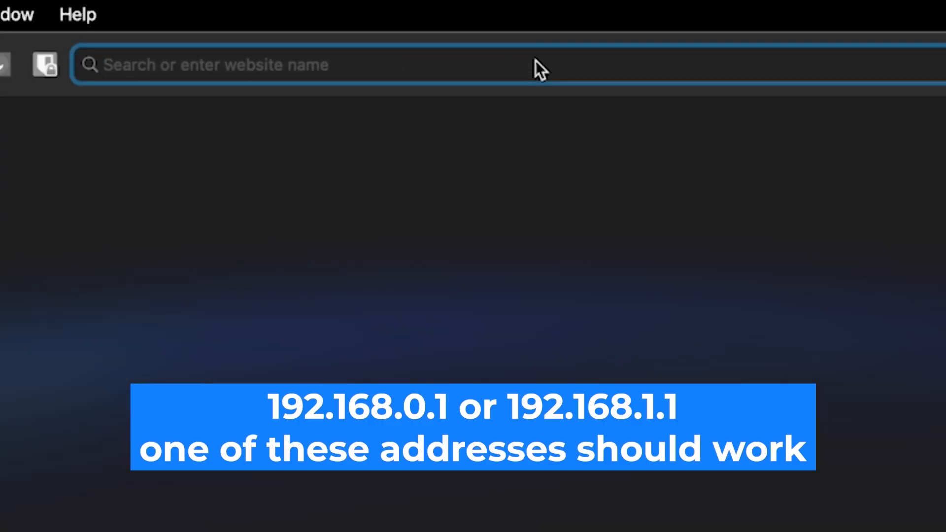
pyautogui.write('192.168.0')
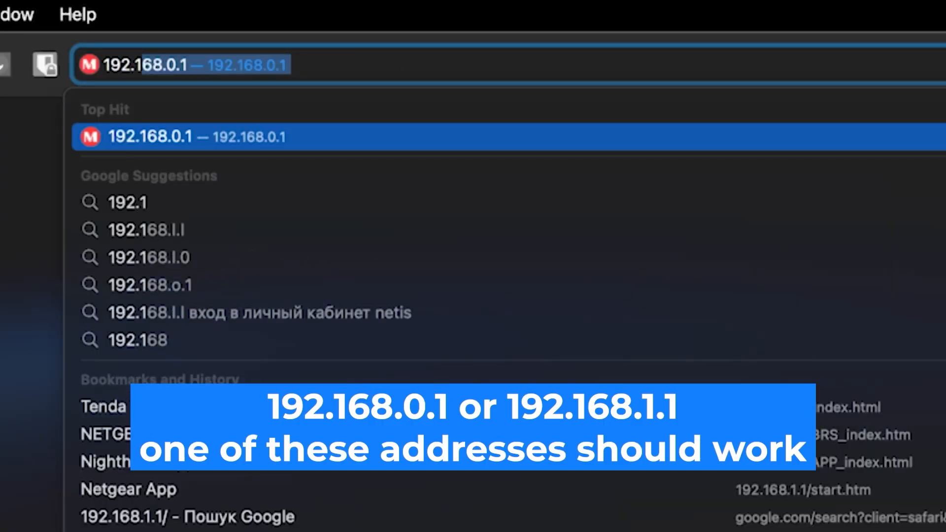
pyautogui.write('.1')
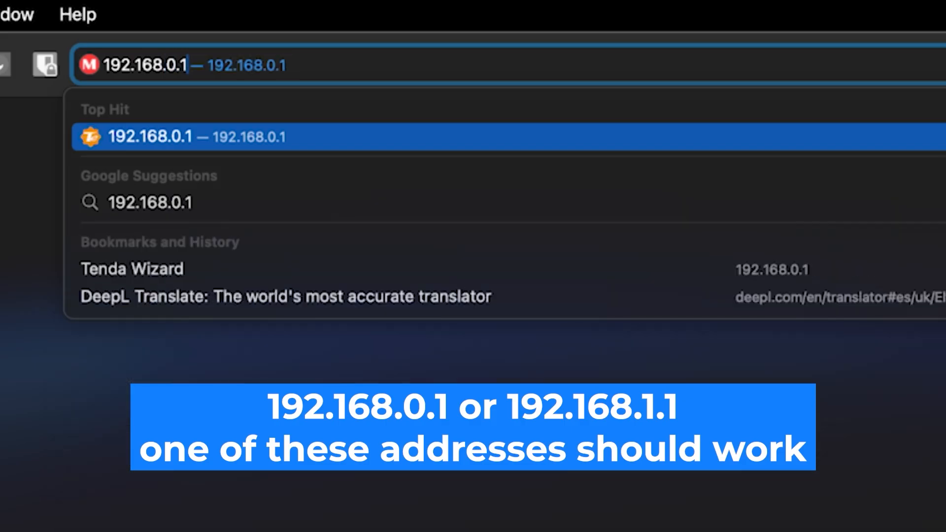
pyautogui.press('Return')
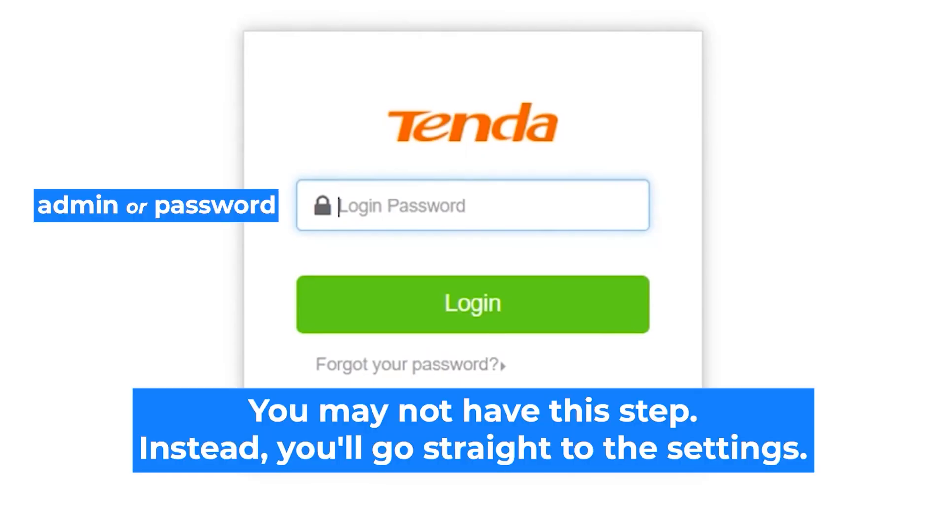
# Log into the Tenda router web interface by entering the login password
pyautogui.click(462, 205)
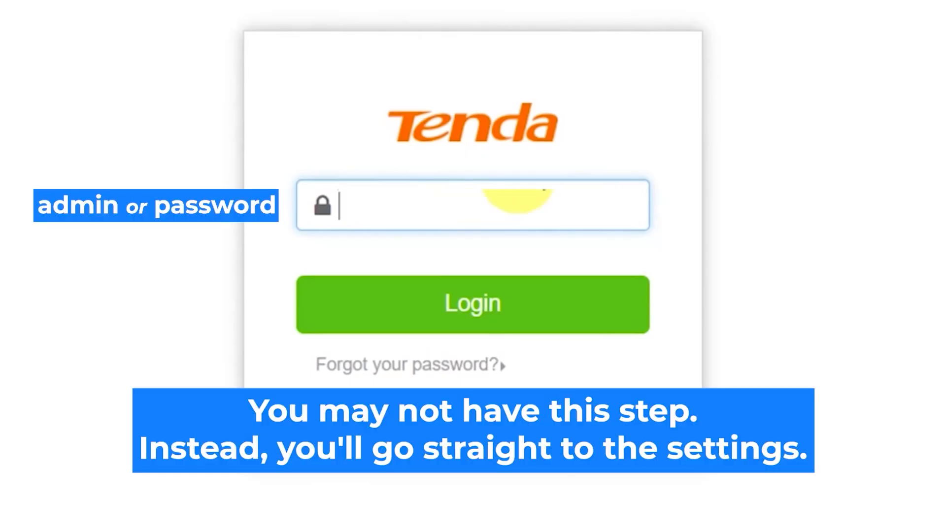
pyautogui.write('admin')
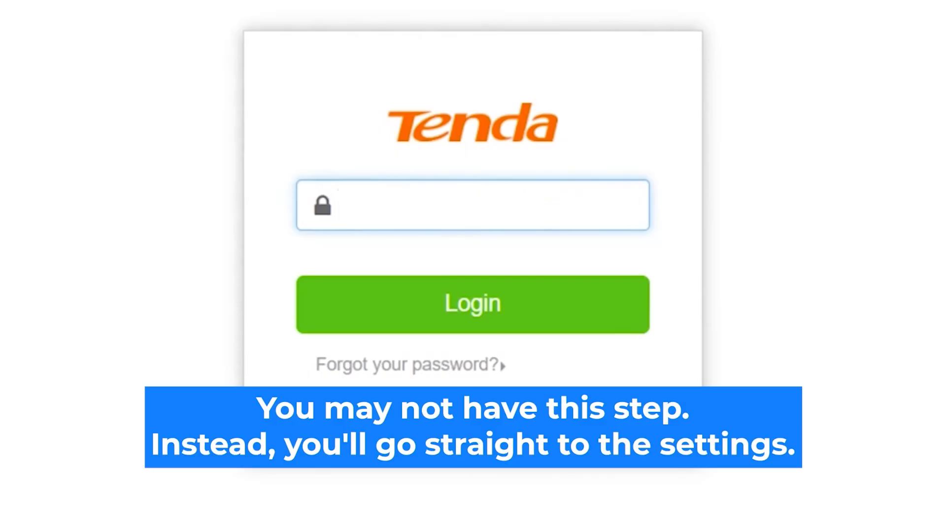
pyautogui.write('admin')
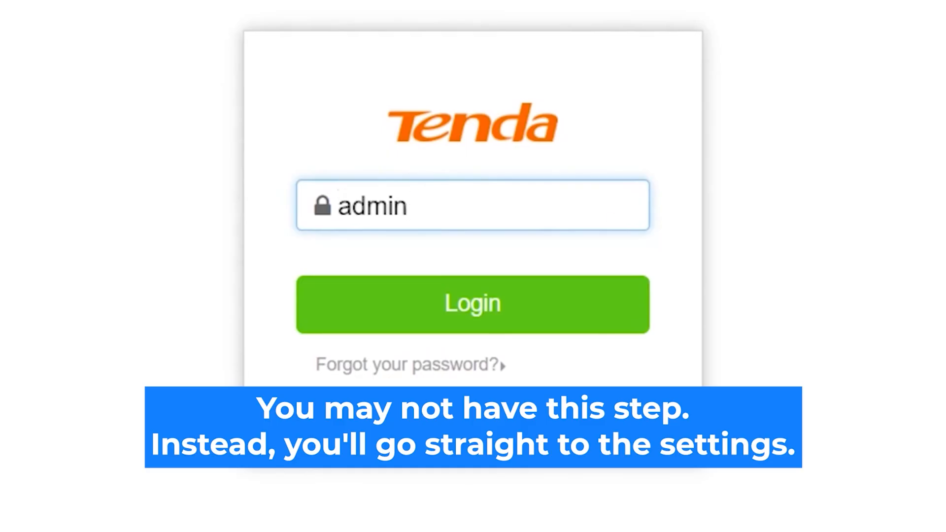
pyautogui.click(504, 304)
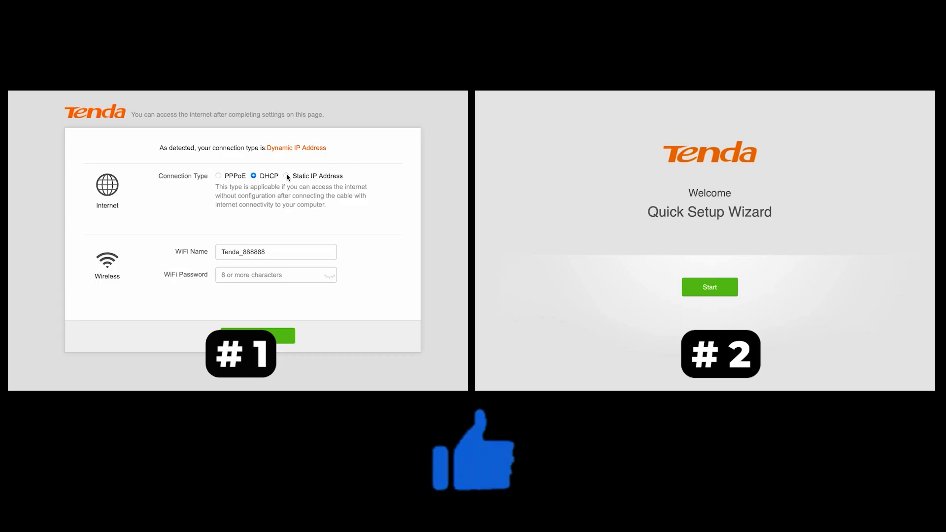
# Preview the Static IP and PPPoE connection types, then return to DHCP
pyautogui.click(286, 176)
pyautogui.click(219, 176)
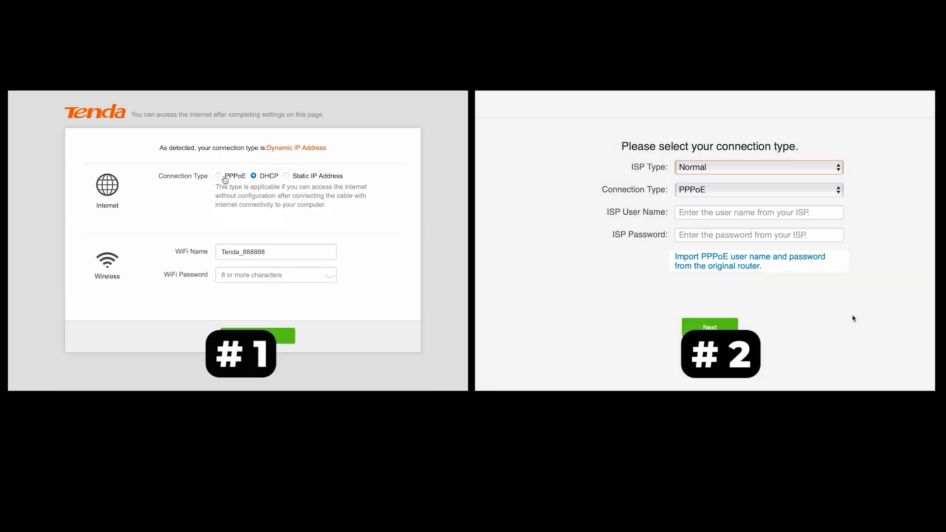
pyautogui.click(819, 172)
# Keep ISP Type Normal on the Quick Setup Wizard's connection-type page
pyautogui.click(254, 177)
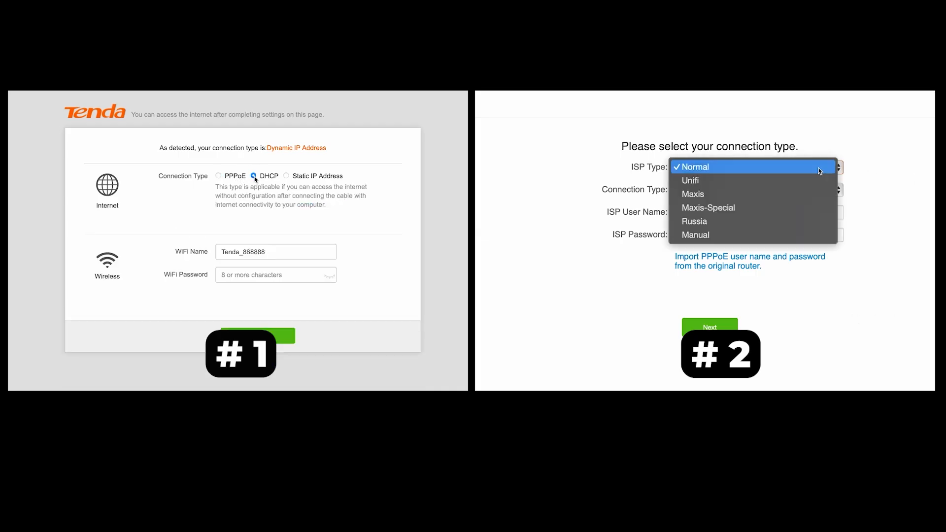
pyautogui.click(273, 277)
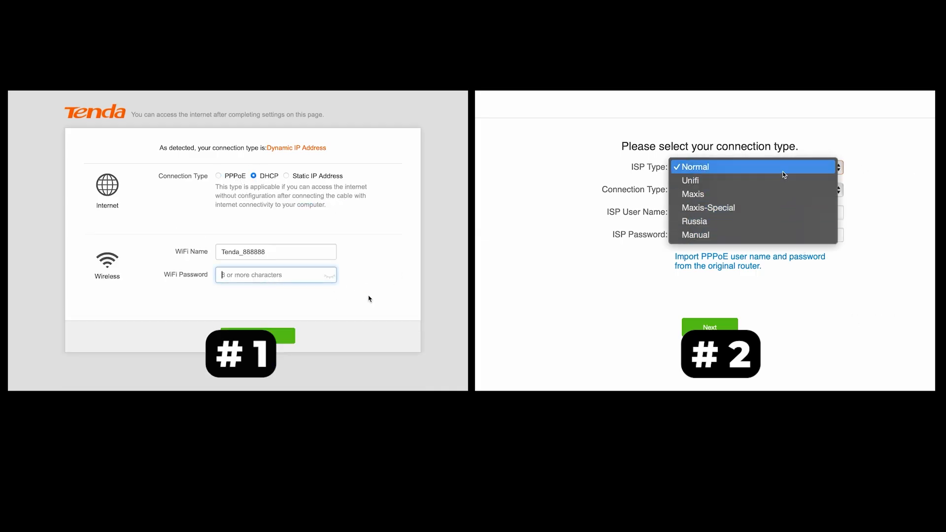
pyautogui.click(782, 168)
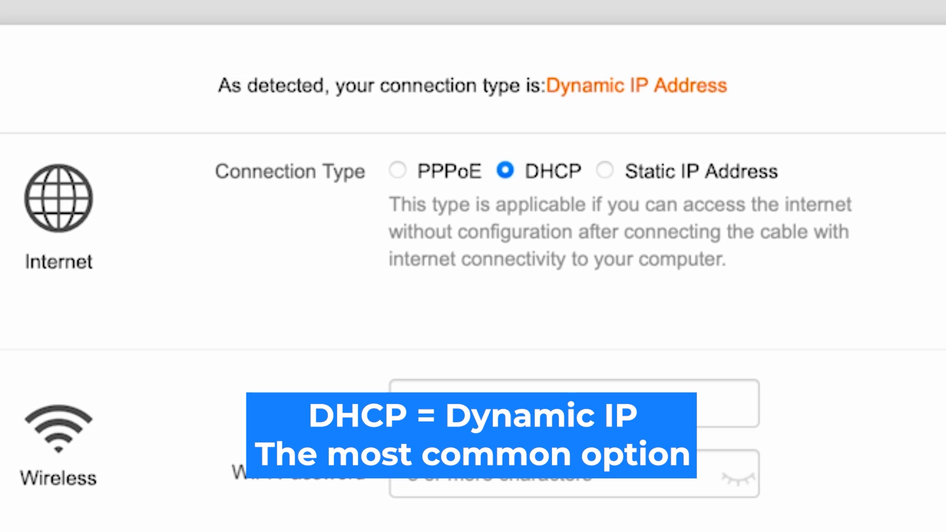
pyautogui.click(607, 170)
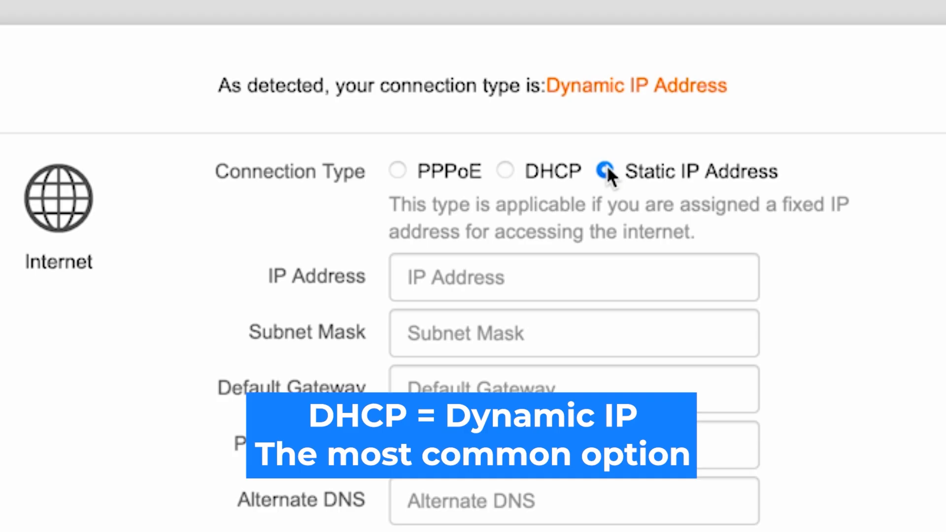
pyautogui.click(504, 170)
pyautogui.click(398, 170)
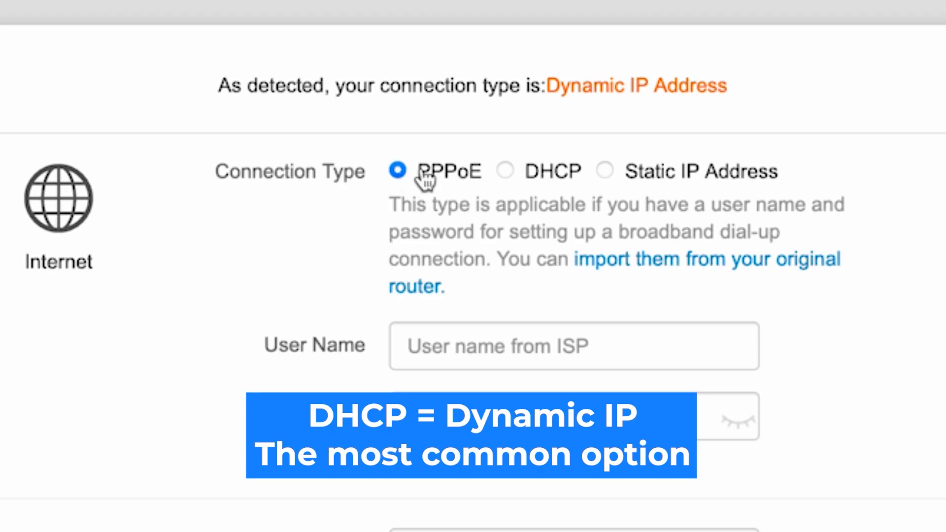
pyautogui.click(506, 171)
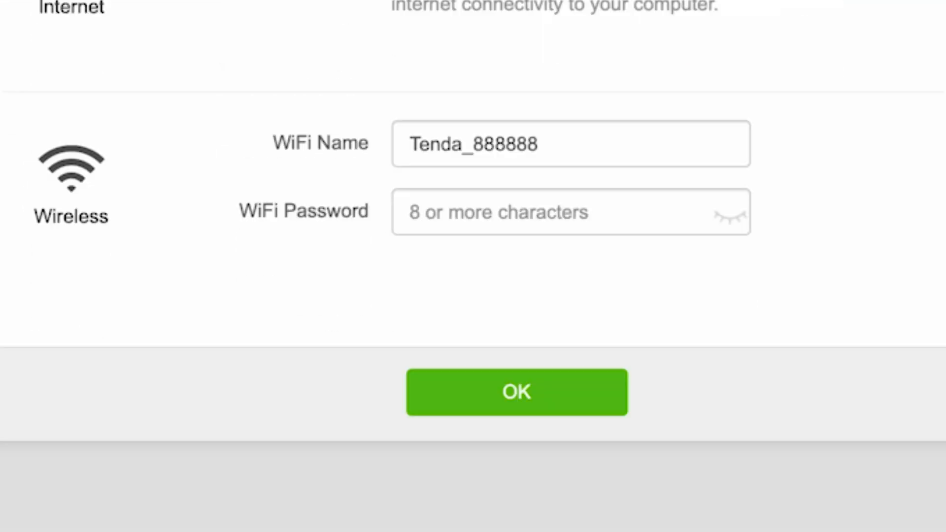
# Give Tenda_888888 a new Wi-Fi password, show it in plain text, and save
pyautogui.click(542, 220)
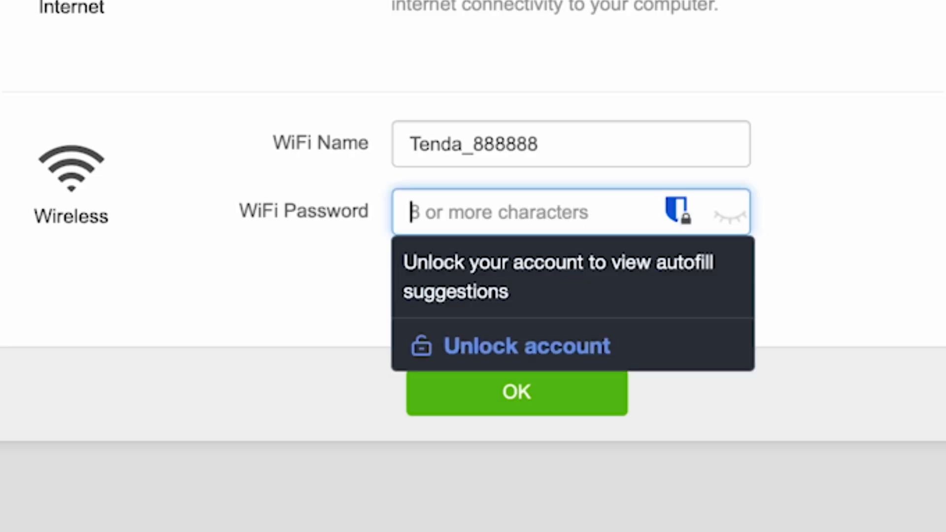
pyautogui.write('12345678')
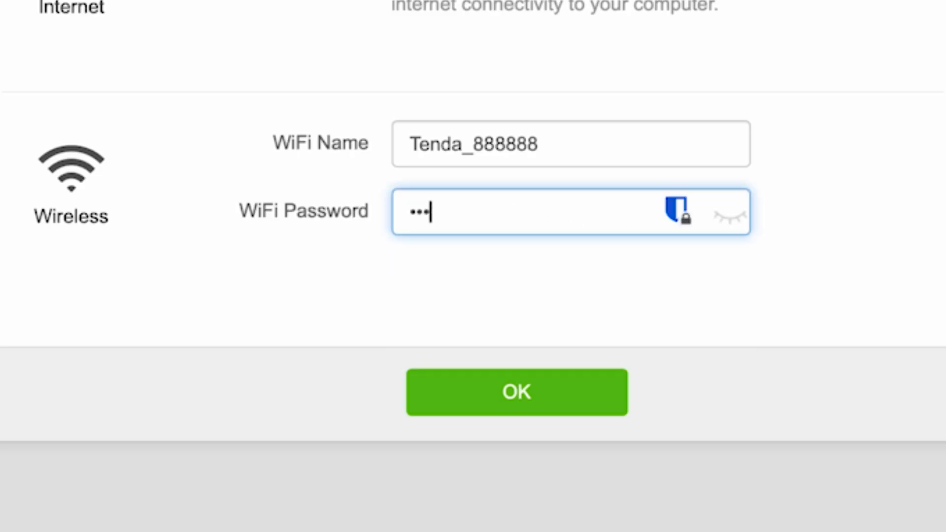
pyautogui.write('9')
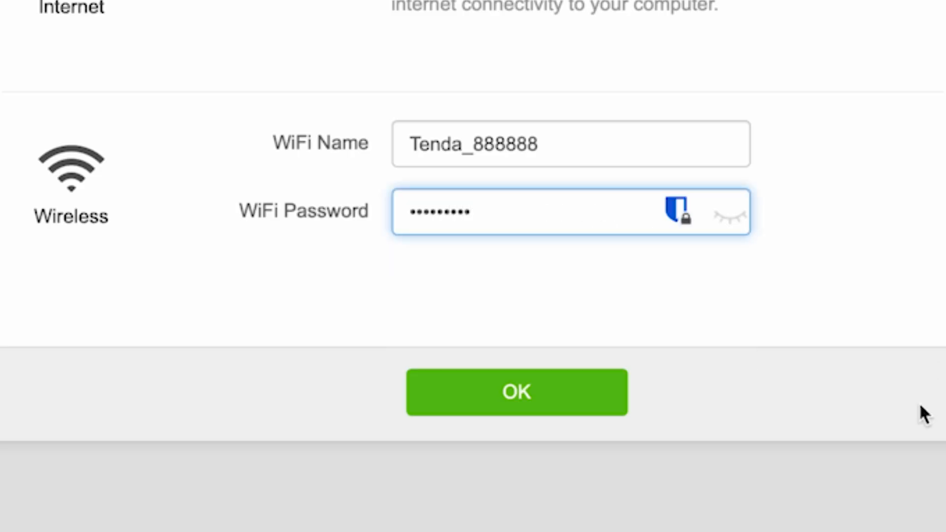
pyautogui.click(732, 211)
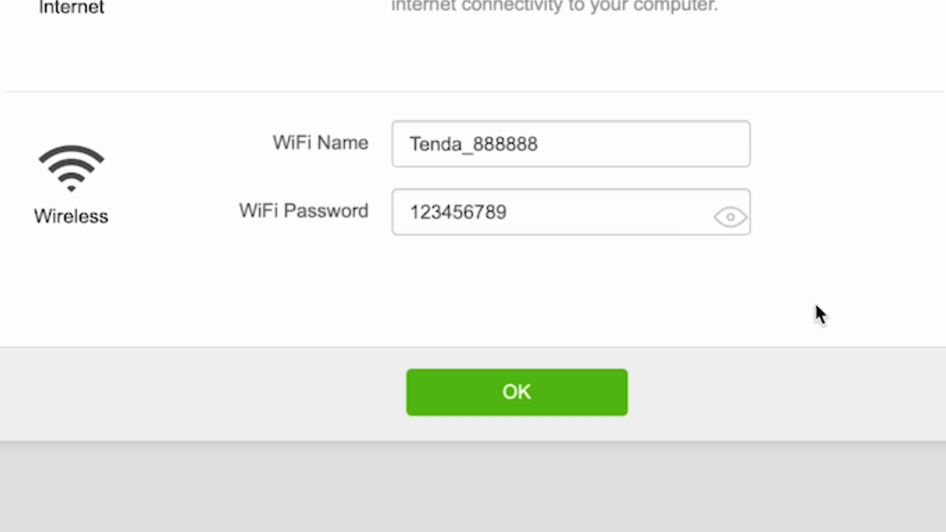
pyautogui.click(530, 402)
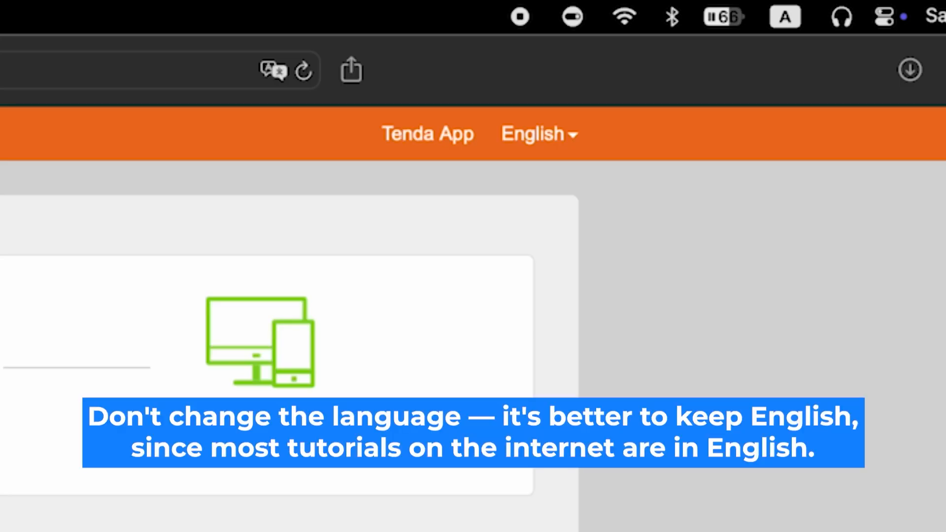
# Keep English as the language and run an online firmware check under Administration, finding no newer version
pyautogui.click(572, 133)
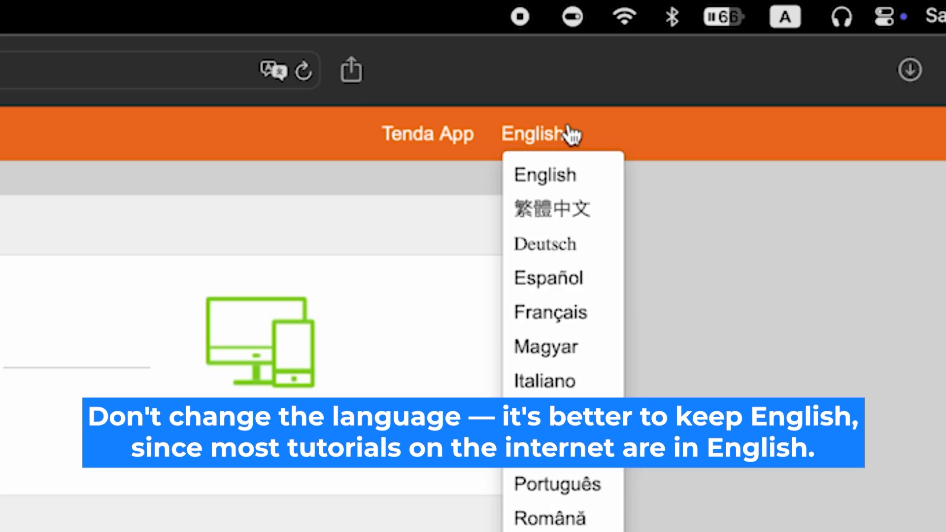
pyautogui.click(572, 133)
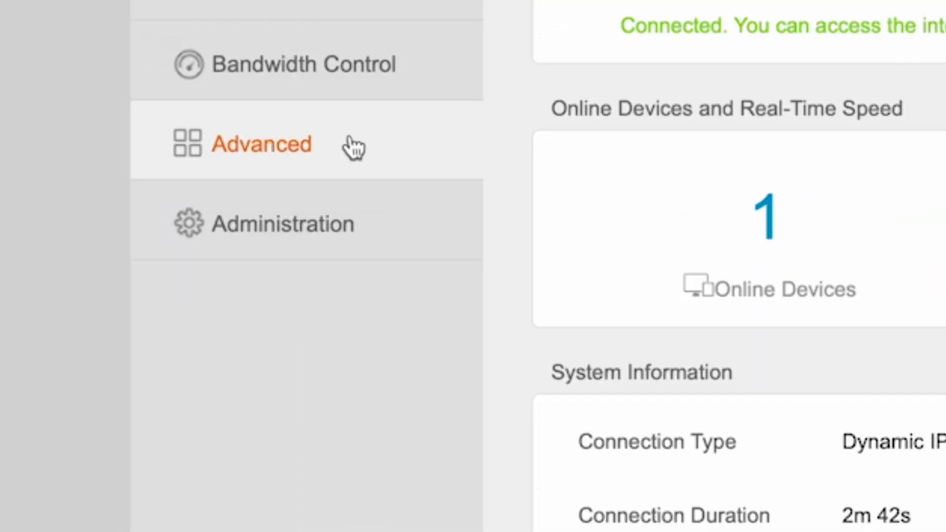
pyautogui.click(228, 217)
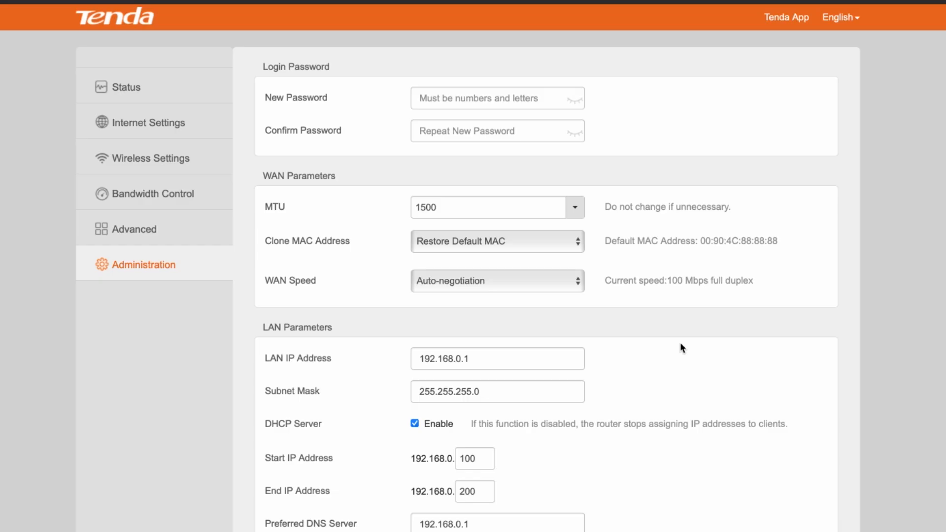
pyautogui.scroll(-9, 729, 363)
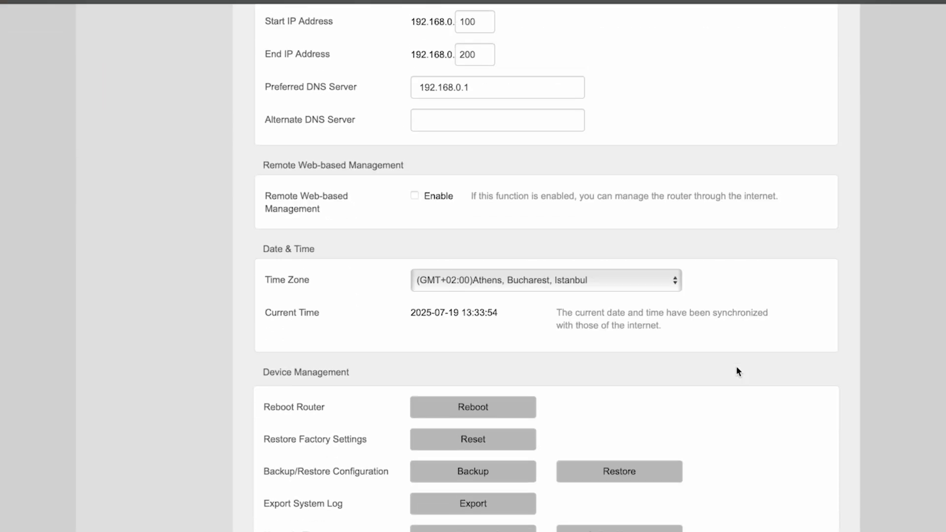
pyautogui.scroll(-3, 737, 370)
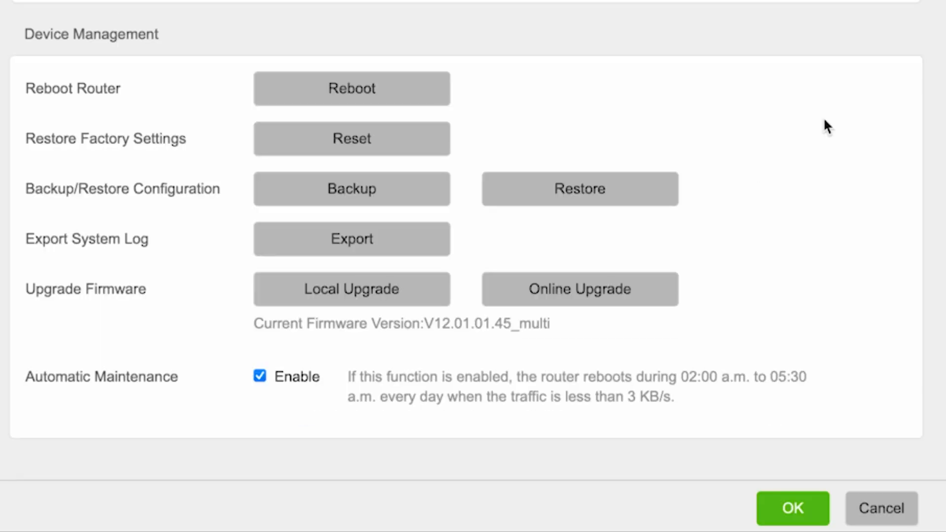
pyautogui.click(607, 296)
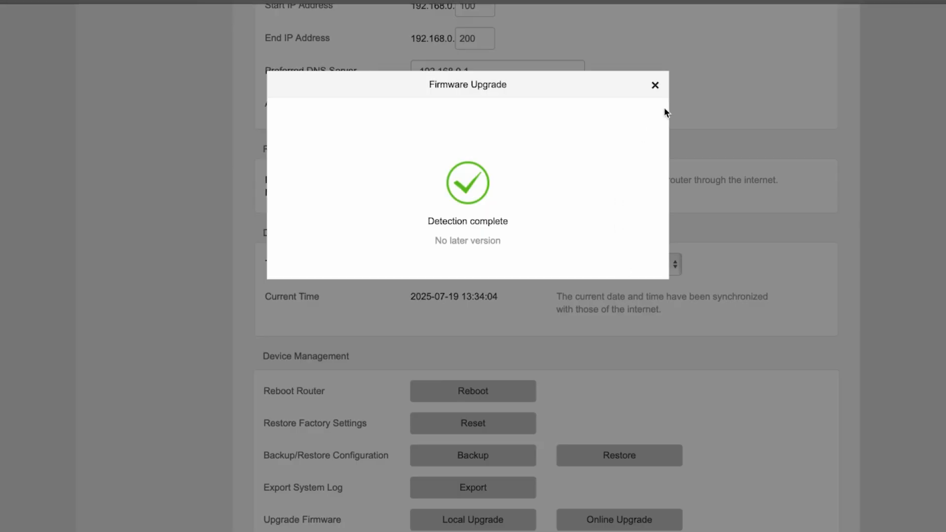
pyautogui.click(655, 85)
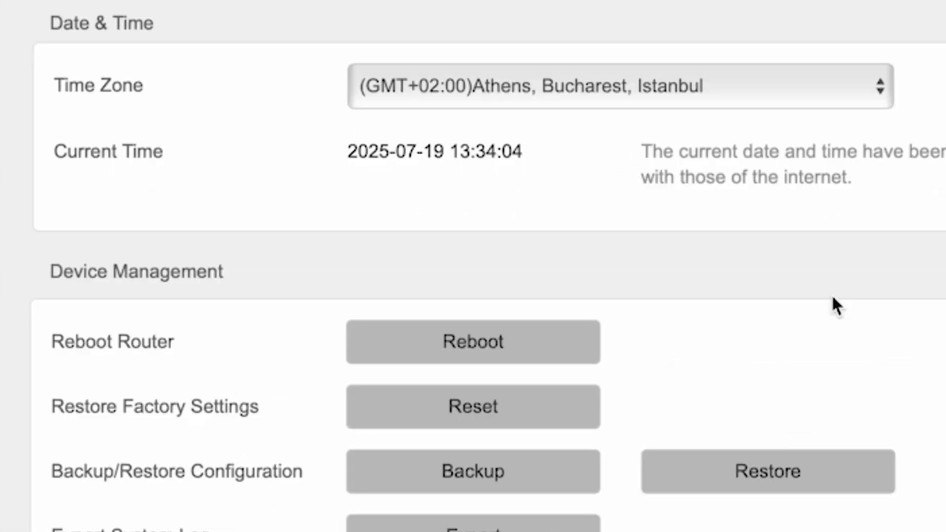
# Reboot the router from Device Management and confirm the restart
pyautogui.click(503, 346)
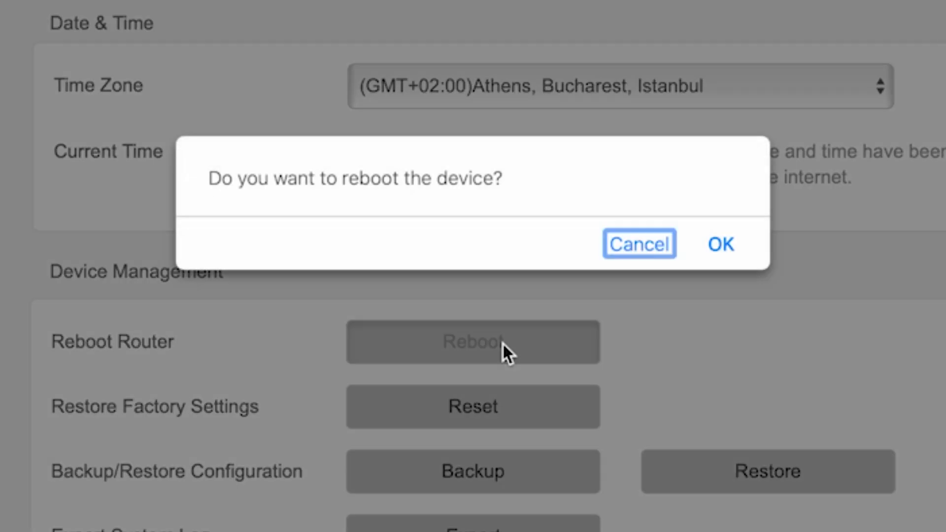
pyautogui.click(720, 245)
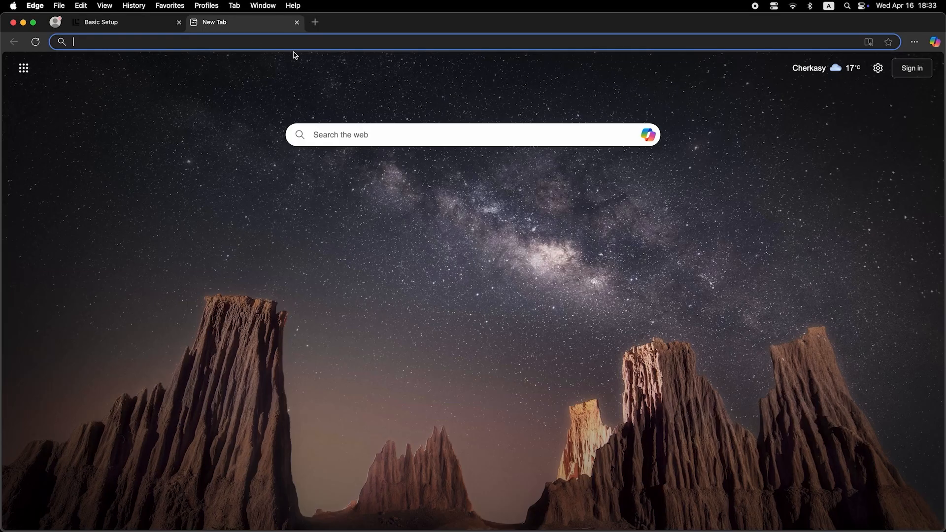
# Search Bing for 'dfdfd' from the new Edge tab
pyautogui.click(297, 39)
pyautogui.write('dfdfd')
pyautogui.press('Return')
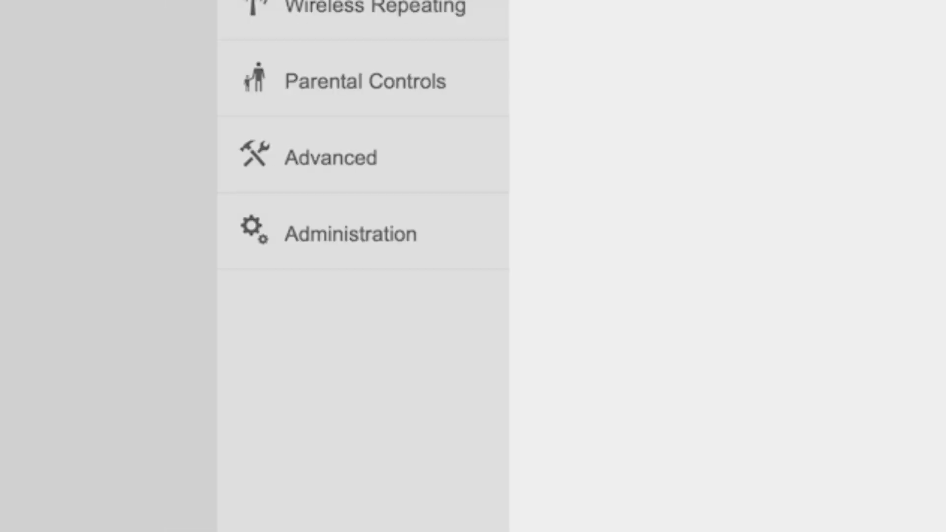
# Set Clone MAC to Clone Local Host's MAC, save, and reboot the router
pyautogui.click(365, 239)
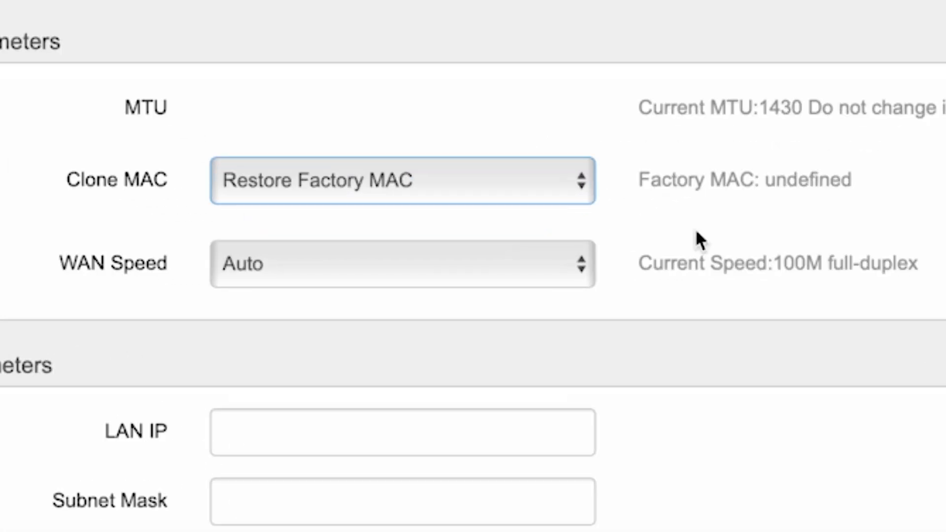
pyautogui.click(460, 228)
pyautogui.click(418, 141)
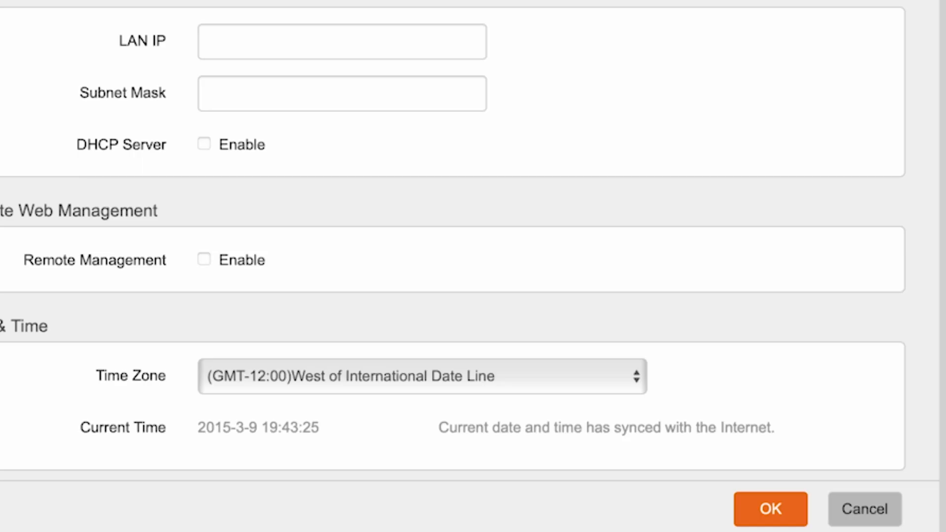
pyautogui.click(782, 507)
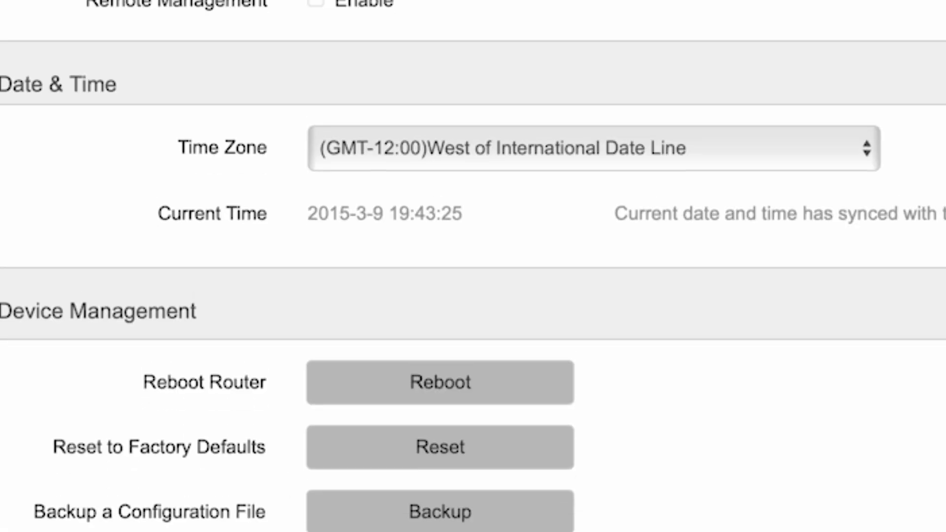
pyautogui.click(445, 382)
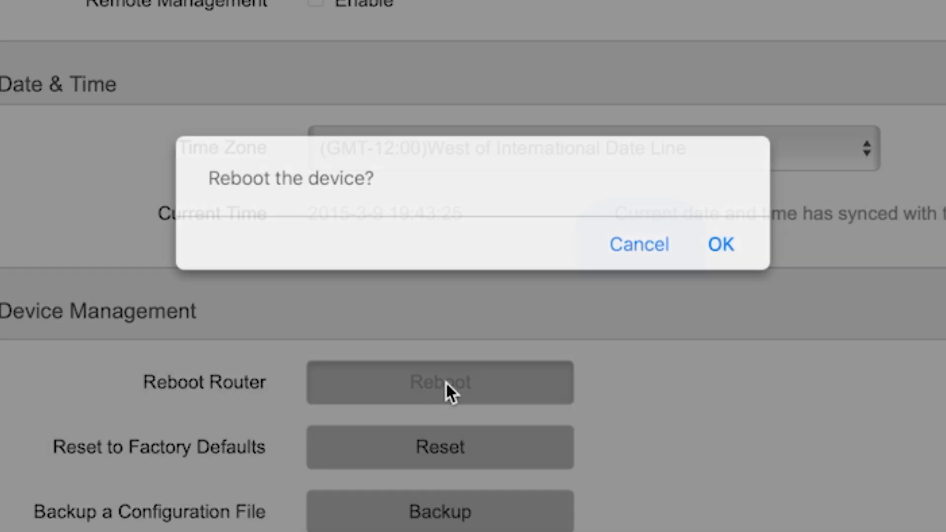
pyautogui.click(724, 244)
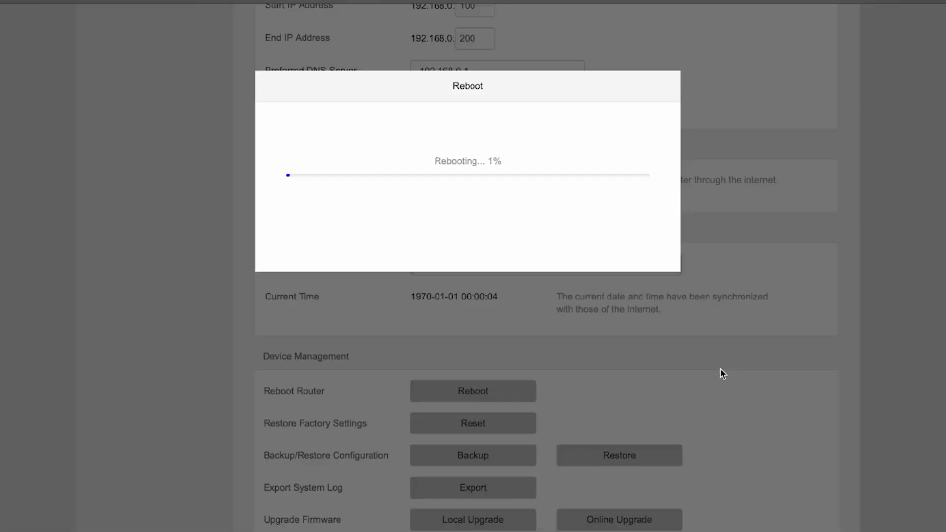